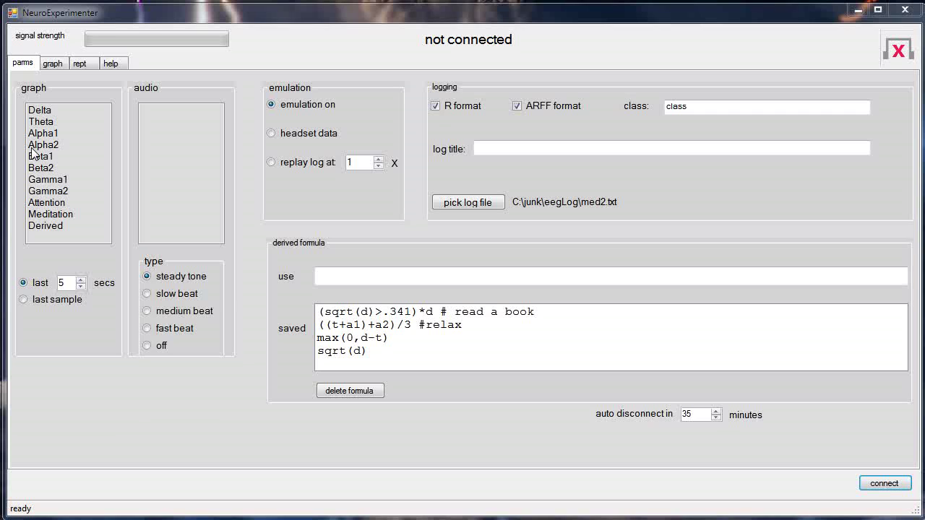
Select Delta, Theta and Beta2 as the signals to graph
{"action": "left_click", "coordinate": [33, 123]}
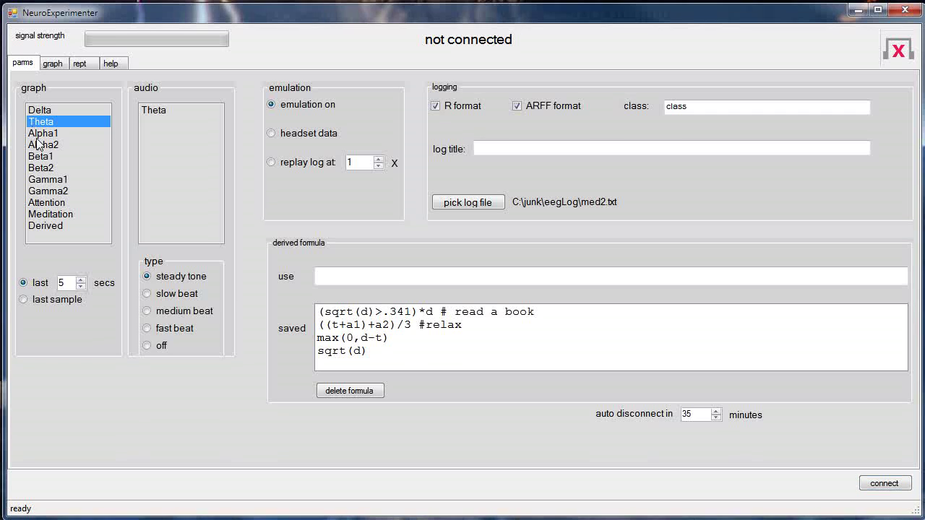
{"action": "left_click", "coordinate": [39, 168]}
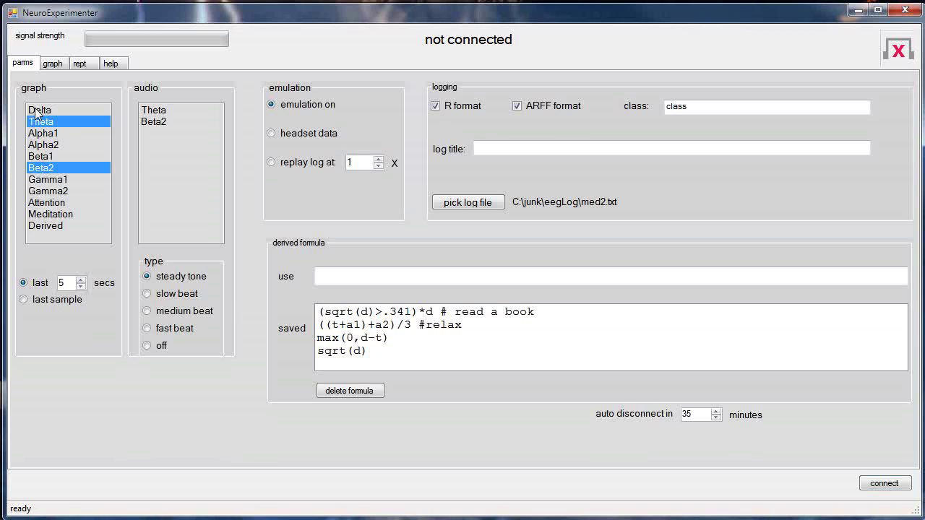
{"action": "left_click", "coordinate": [39, 110]}
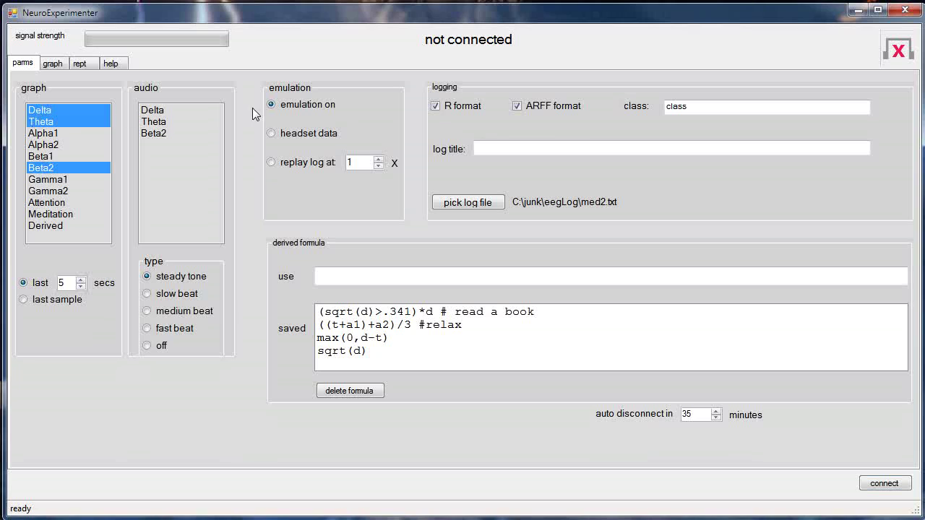
Disable both R format and ARFF format logging, and connect in emulation mode
{"action": "left_click", "coordinate": [435, 105]}
{"action": "left_click", "coordinate": [517, 106]}
{"action": "left_click", "coordinate": [883, 485]}
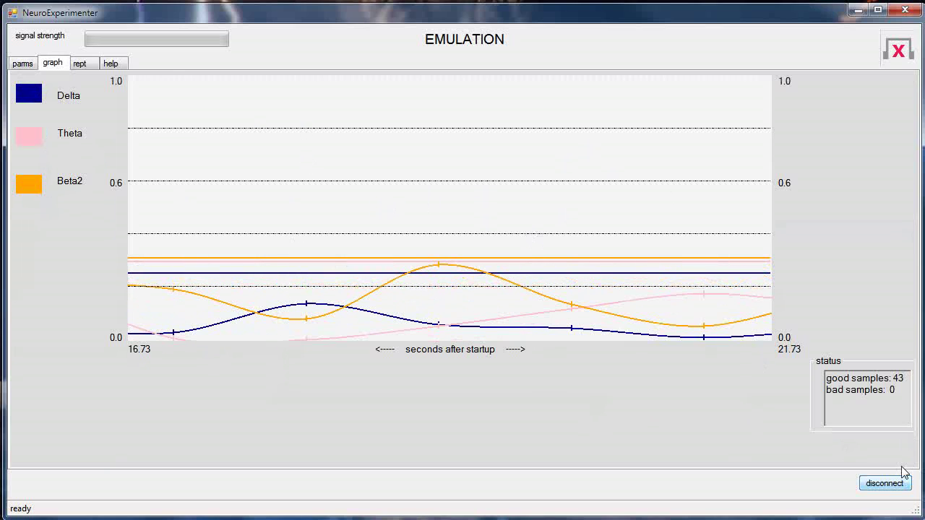
Change the graph to show only the last sample and display it
{"action": "left_click", "coordinate": [24, 63]}
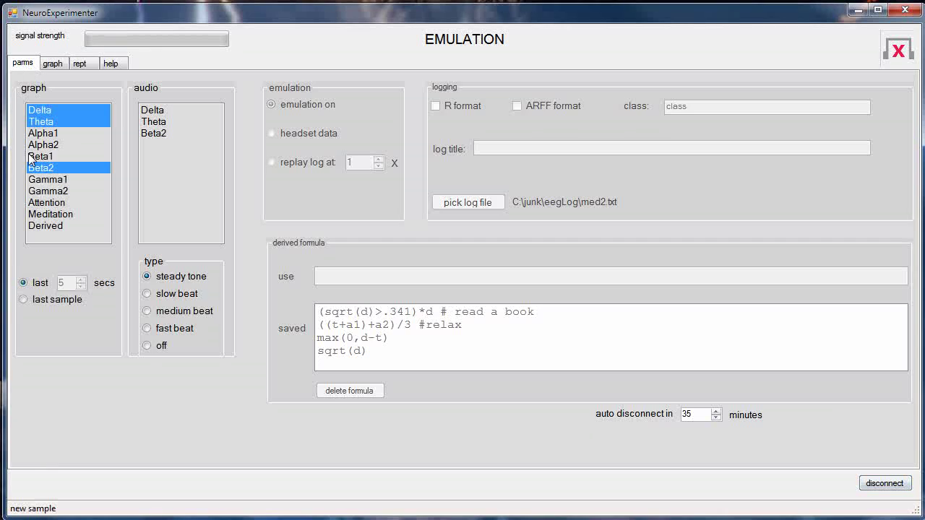
{"action": "left_click", "coordinate": [24, 301]}
{"action": "left_click", "coordinate": [55, 64]}
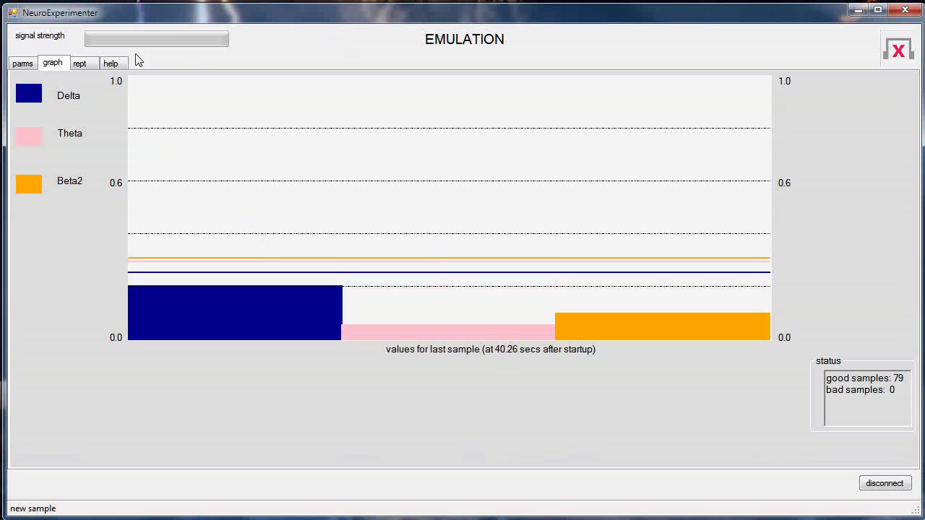
Choose Delta as the audio feedback signal and return to the live graph
{"action": "left_click", "coordinate": [23, 64]}
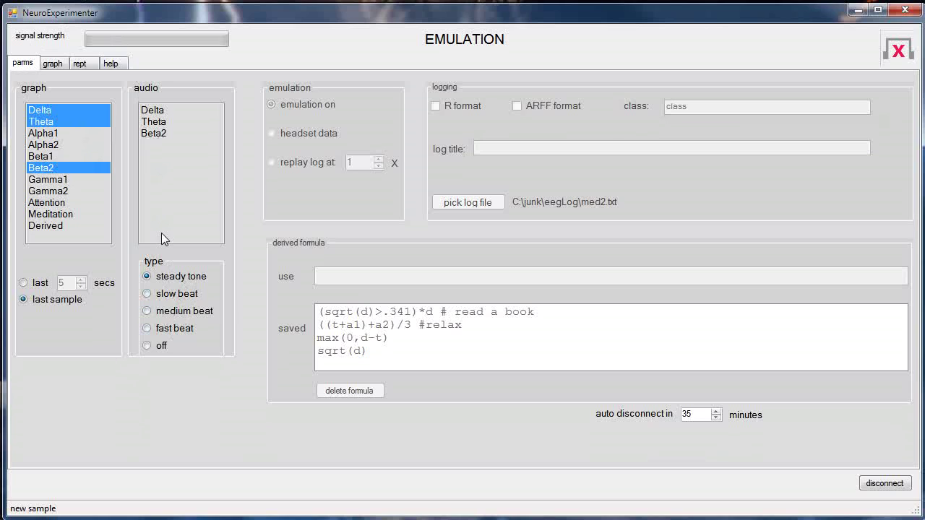
{"action": "left_click", "coordinate": [152, 112]}
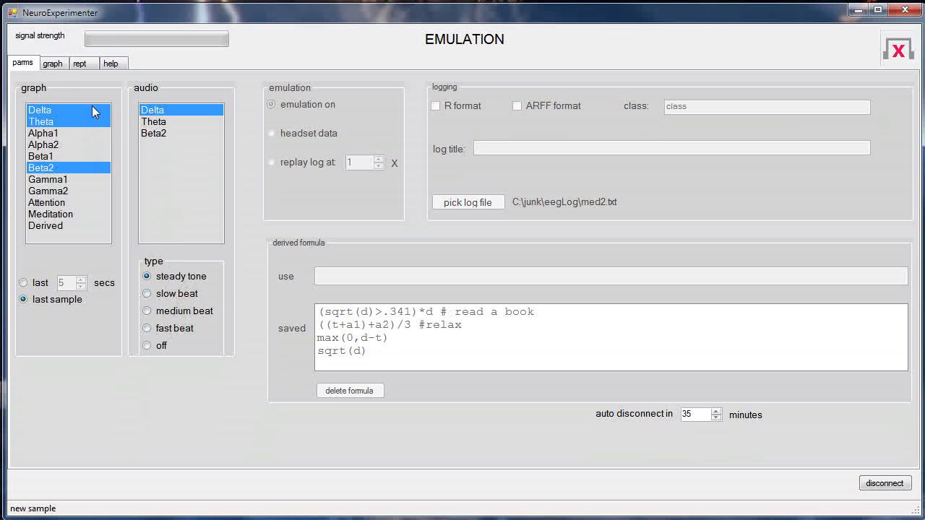
{"action": "left_click", "coordinate": [52, 65]}
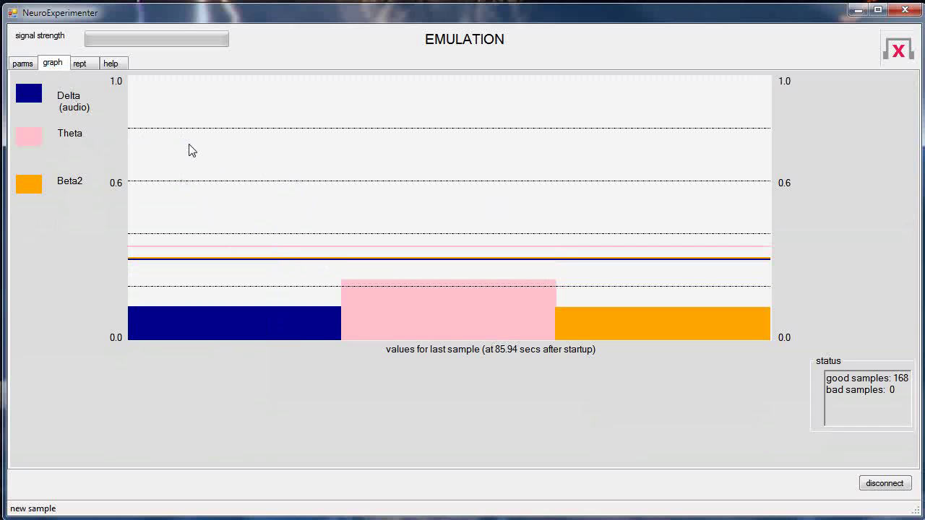
Set the audio type to off and disconnect the emulation session
{"action": "left_click", "coordinate": [22, 63]}
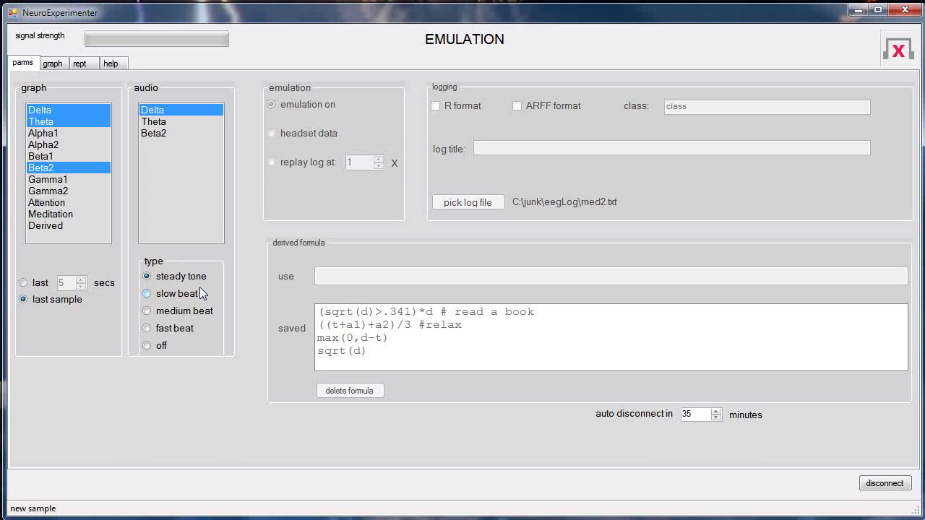
{"action": "left_click", "coordinate": [148, 345]}
{"action": "left_click", "coordinate": [876, 488]}
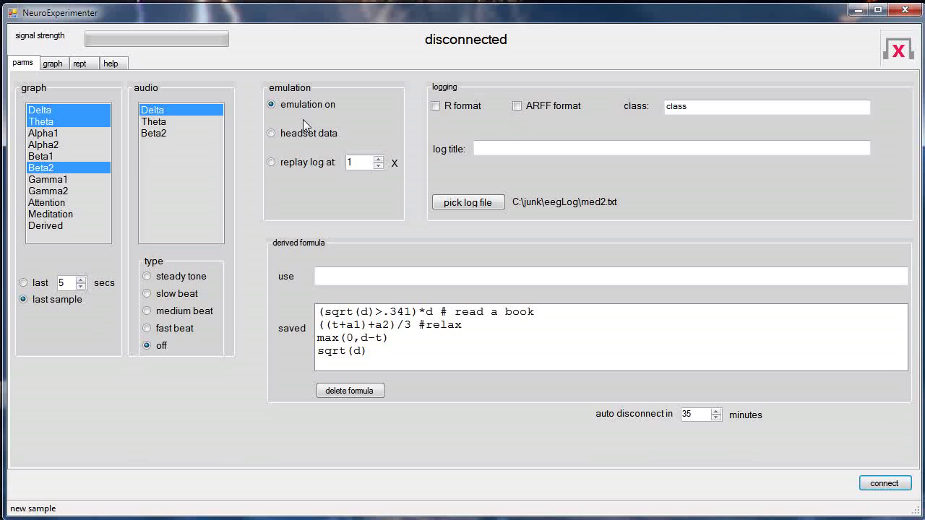
Set the data source to replaying the log and enable R format logging
{"action": "left_click", "coordinate": [284, 137]}
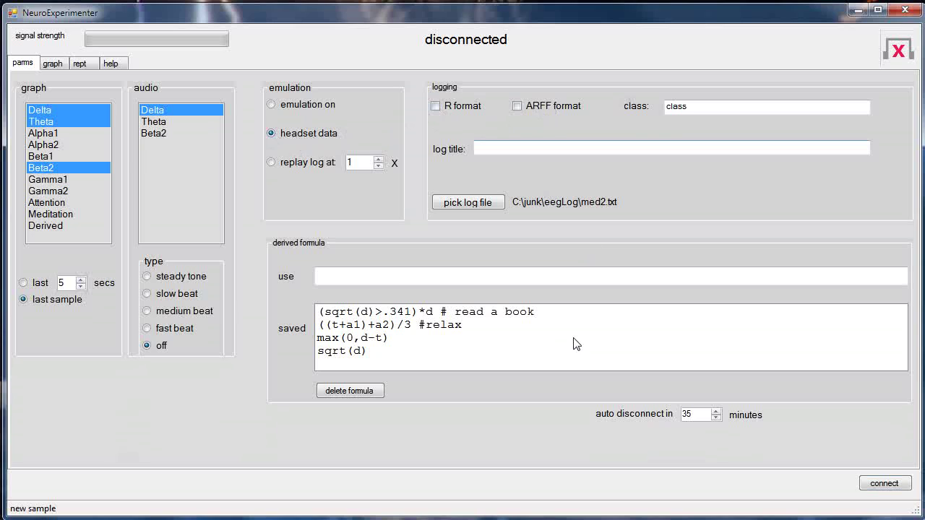
{"action": "left_click", "coordinate": [273, 164]}
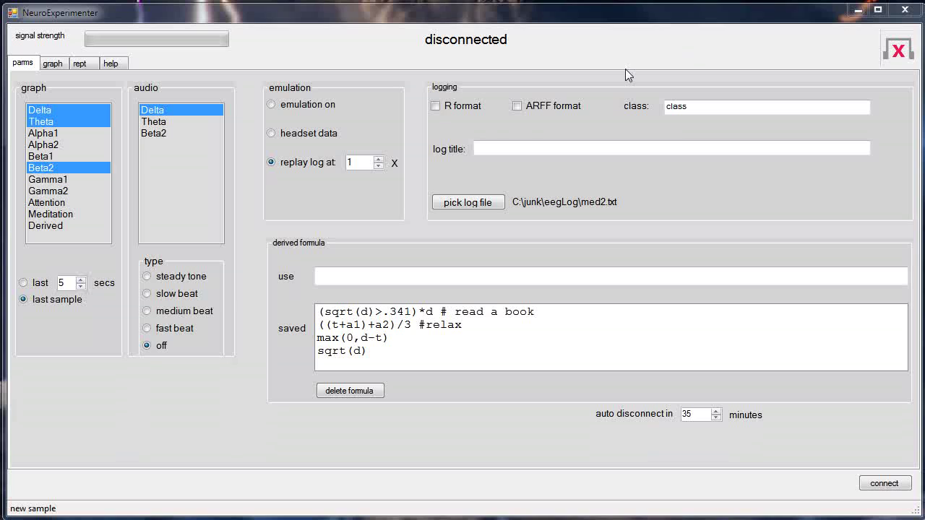
{"action": "left_click", "coordinate": [435, 107]}
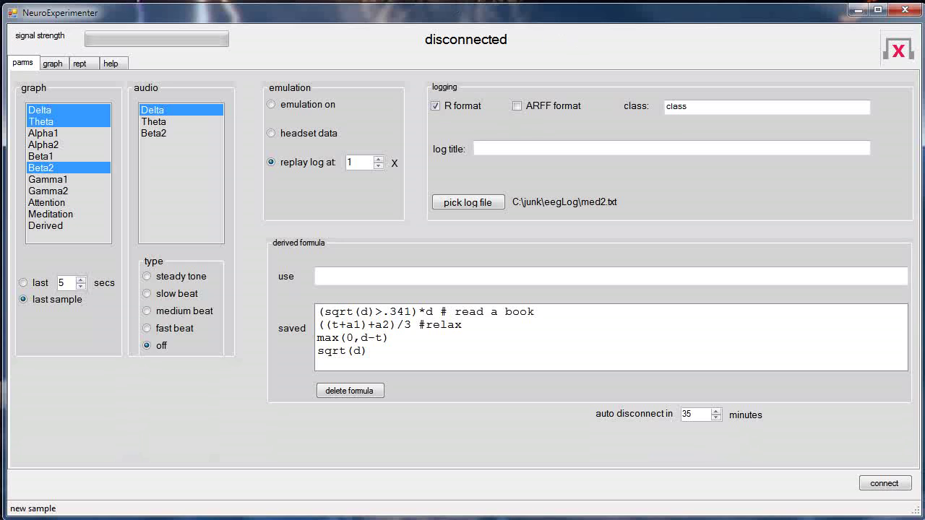
Show the statistics report for the recorded signals
{"action": "left_click", "coordinate": [79, 65]}
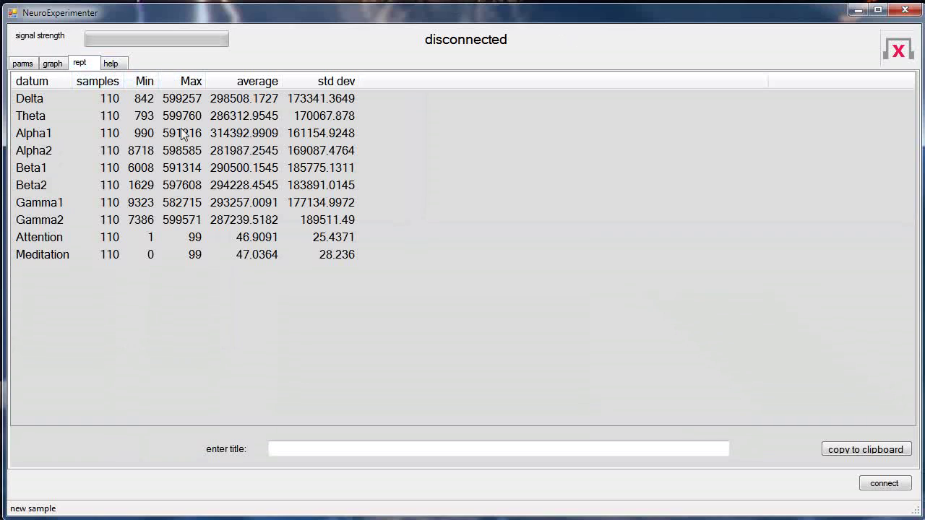
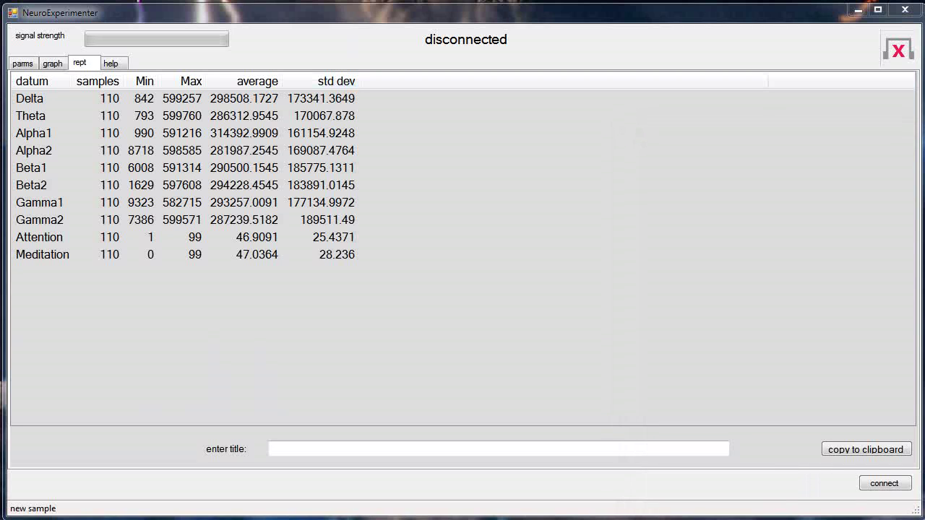
Switch to RStudio and run the Neuro1.R lines that read read1.txt into log1 and normalize it as norm1
{"action": "key", "text": "alt+Tab"}
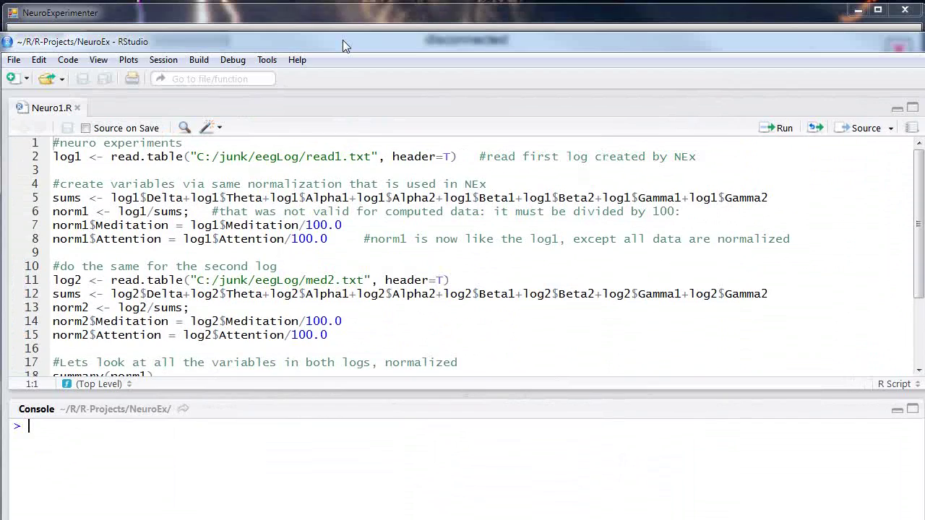
{"action": "left_click_drag", "start_coordinate": [343, 40], "coordinate": [344, 14]}
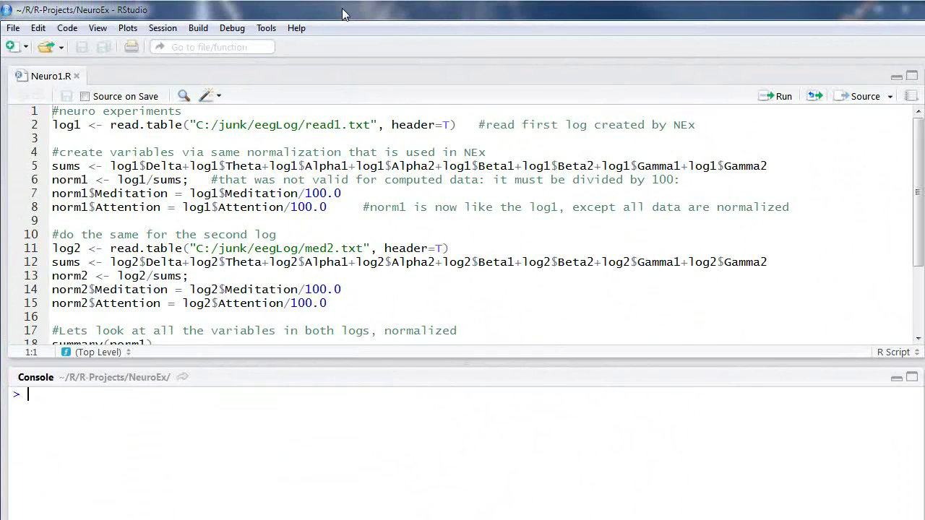
{"action": "left_click", "coordinate": [323, 124]}
{"action": "key", "text": "ctrl+Return"}
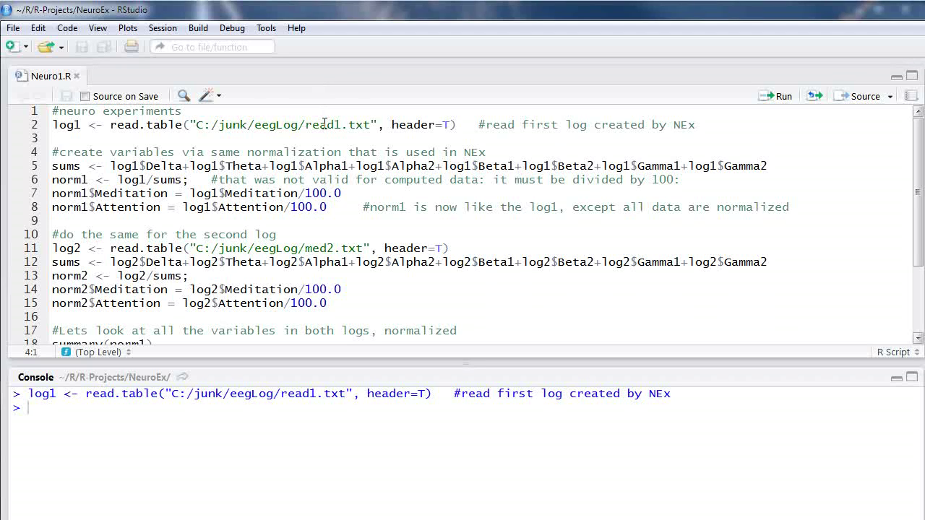
{"action": "key", "text": "ctrl+Return"}
{"action": "key", "text": "ctrl+Return"}
{"action": "key", "text": "ctrl+Return"}
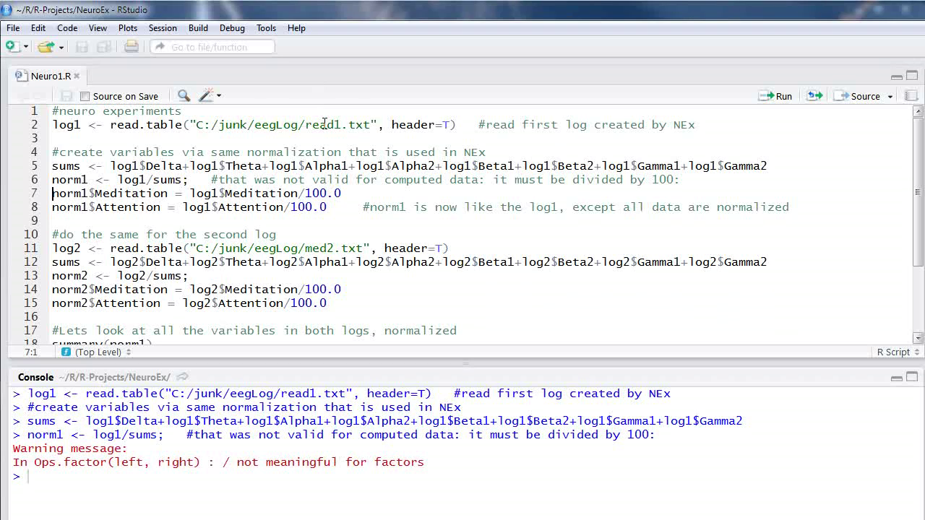
{"action": "key", "text": "ctrl+Return"}
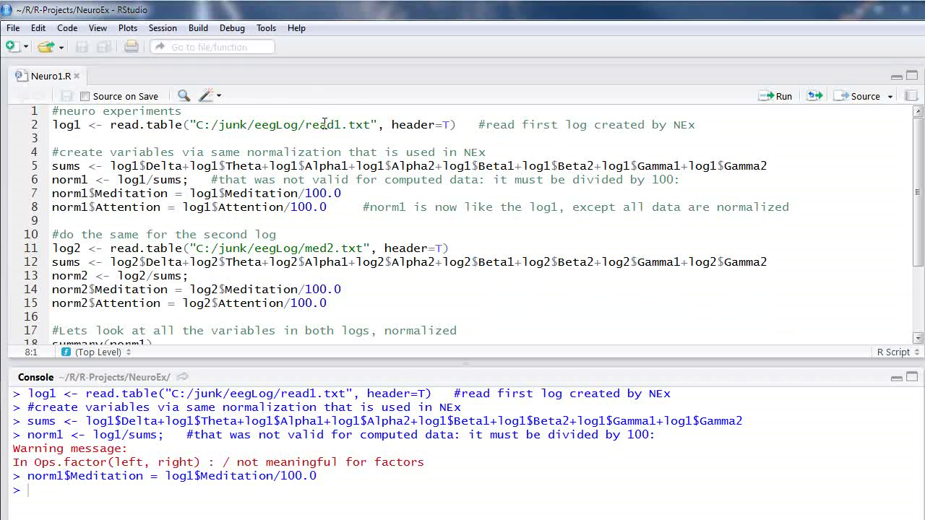
{"action": "key", "text": "ctrl+Return"}
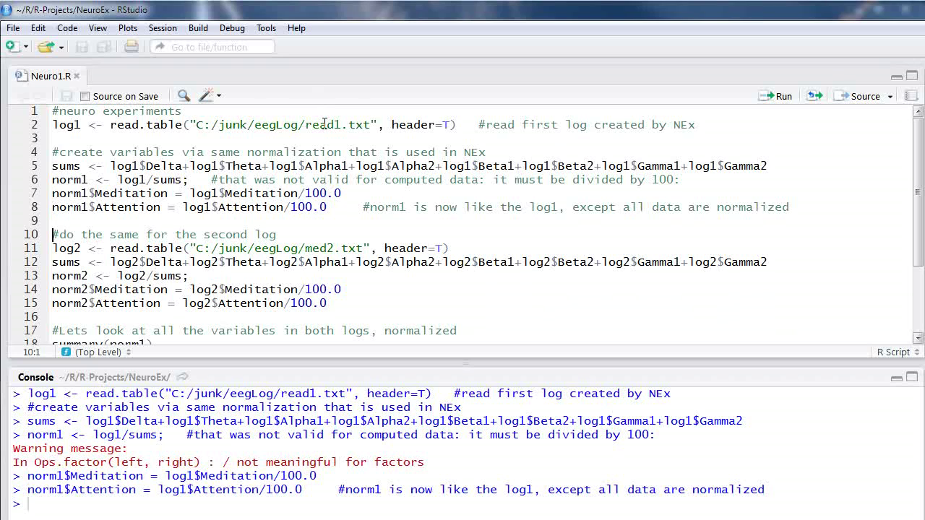
Run the script lines that read med2.txt into log2 and normalize it as norm2
{"action": "key", "text": "ctrl+Return"}
{"action": "key", "text": "ctrl+Return"}
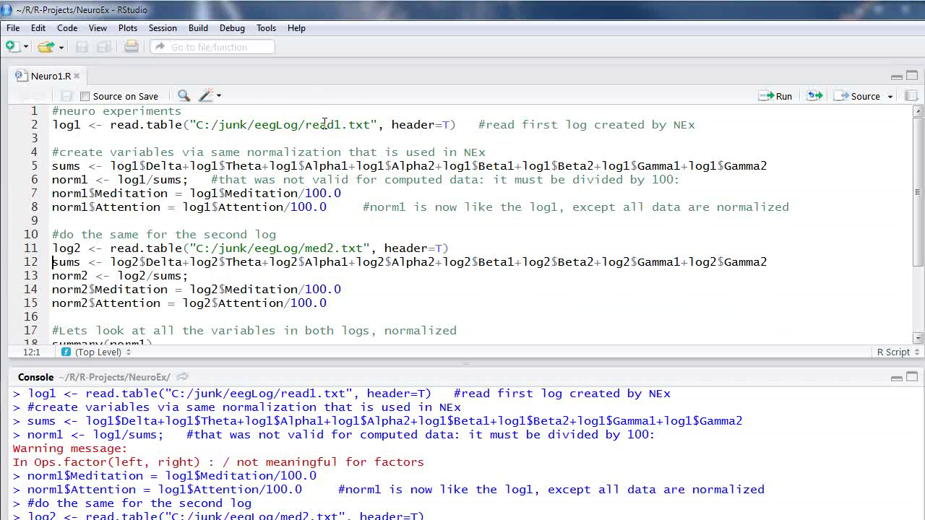
{"action": "key", "text": "ctrl+Return"}
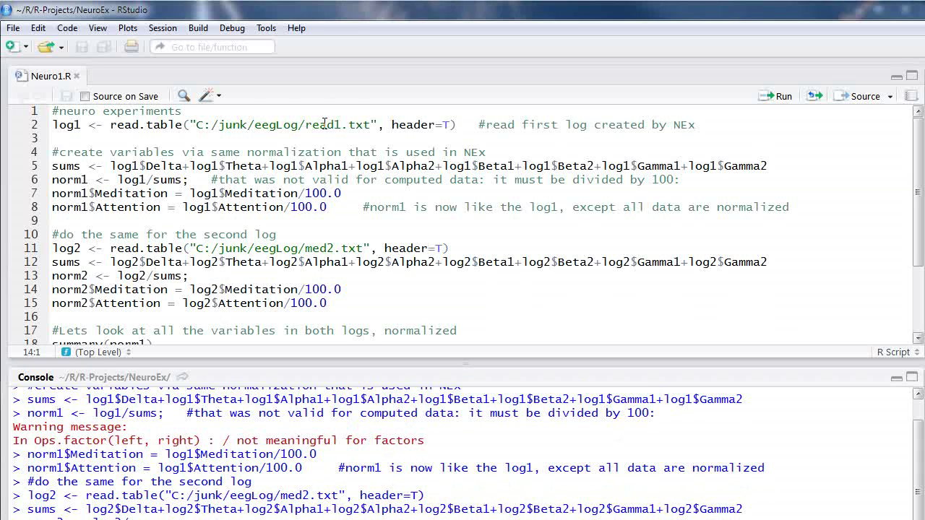
{"action": "key", "text": "ctrl+Return"}
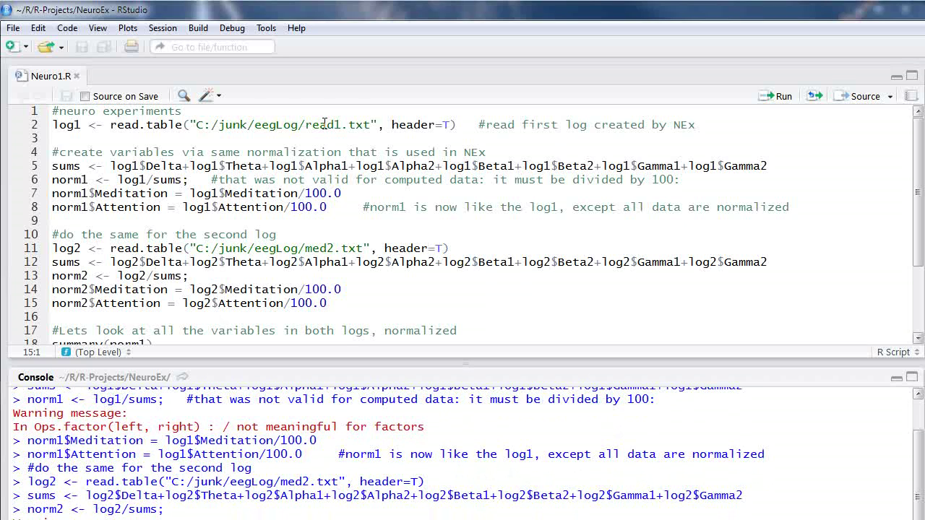
{"action": "key", "text": "ctrl+Return"}
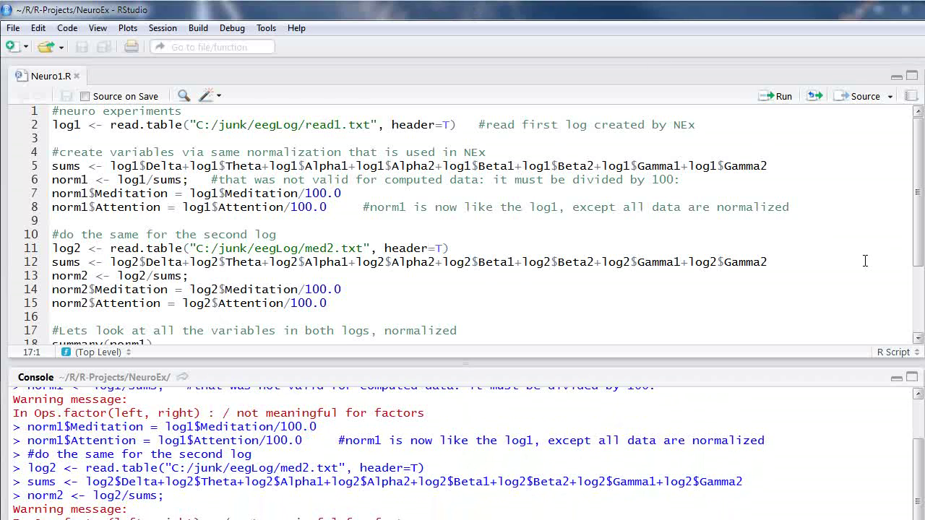
Run summary(norm1) and review the summary statistics of the first log in the console
{"action": "left_click_drag", "start_coordinate": [919, 251], "coordinate": [918, 309]}
{"action": "left_click", "coordinate": [185, 264]}
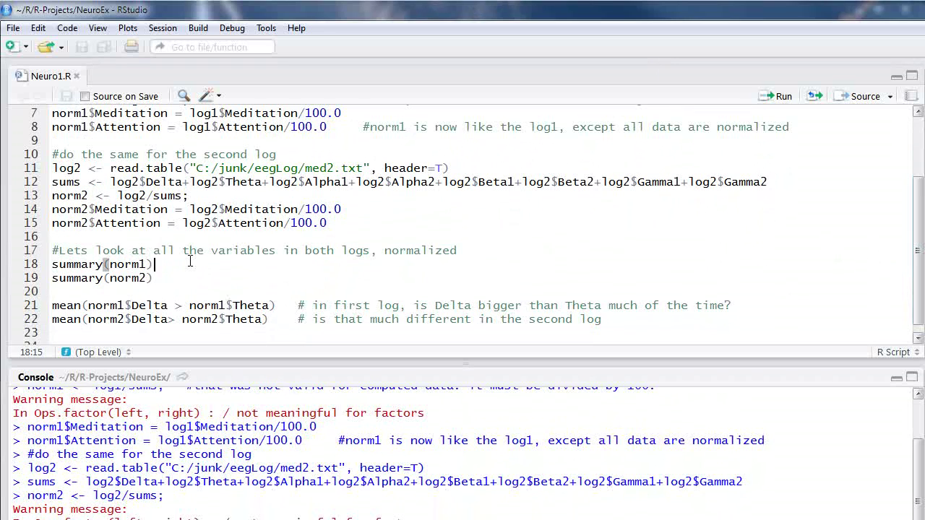
{"action": "key", "text": "ctrl+Return"}
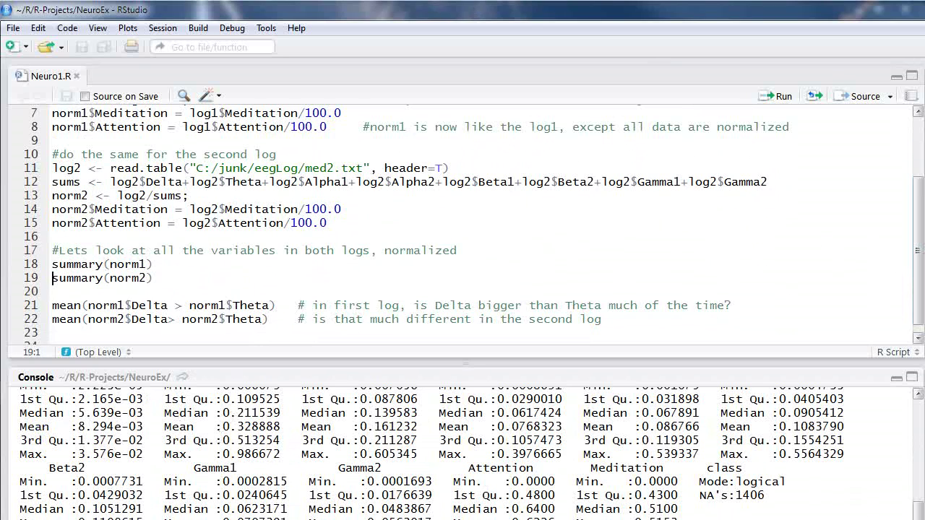
{"action": "scroll", "coordinate": [472, 454], "scroll_direction": "up", "scroll_amount": 2}
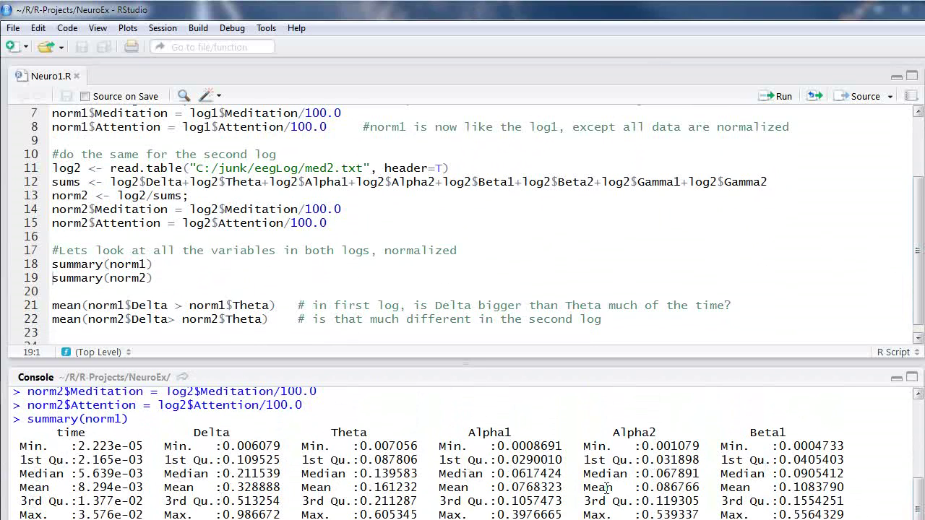
{"action": "left_click", "coordinate": [916, 510]}
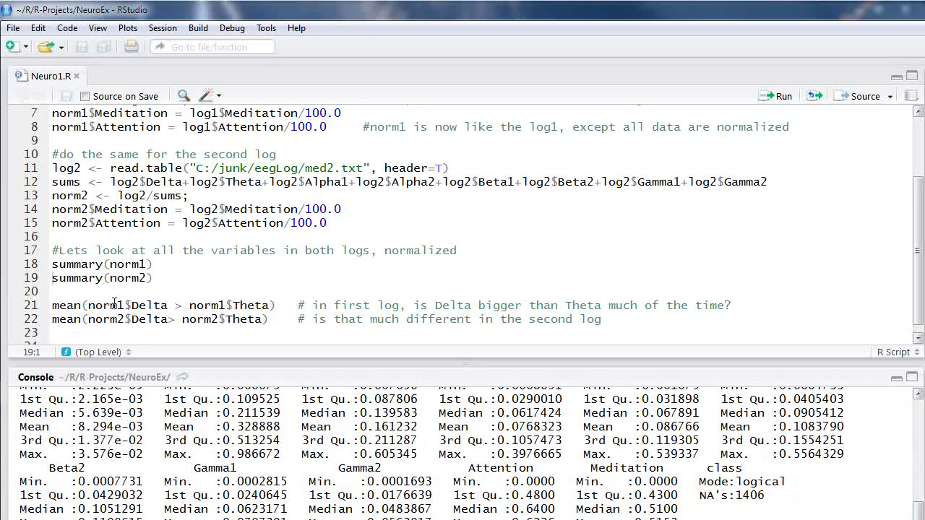
Run the mean comparisons of Delta greater than Theta for norm1 and norm2
{"action": "left_click", "coordinate": [244, 305]}
{"action": "key", "text": "ctrl+Return"}
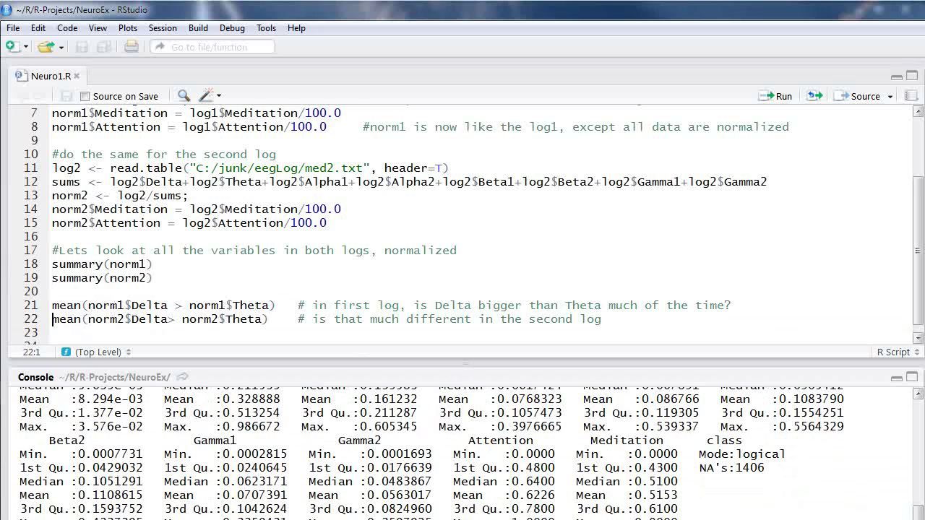
{"action": "key", "text": "ctrl+Return"}
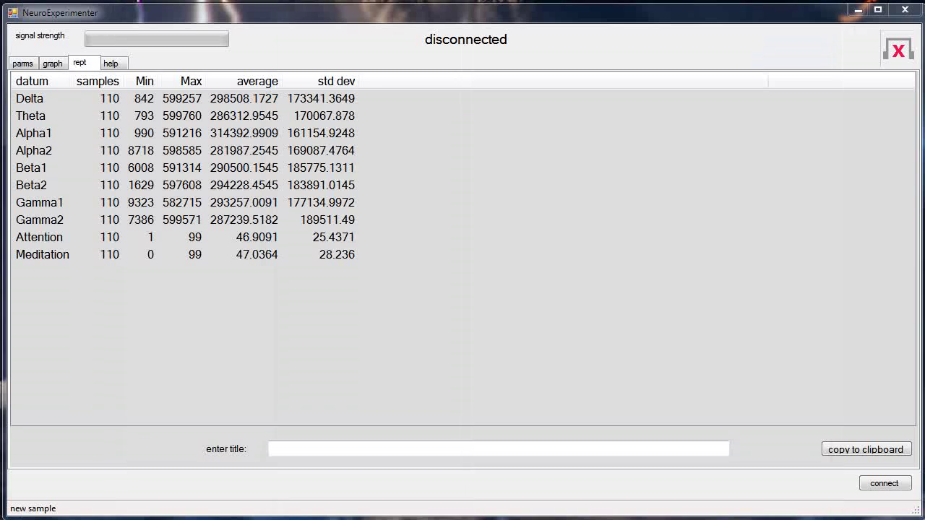
In NeuroExperimenter, enter d>t as the derived formula and add Derived to the graphed signals
{"action": "left_click", "coordinate": [28, 66]}
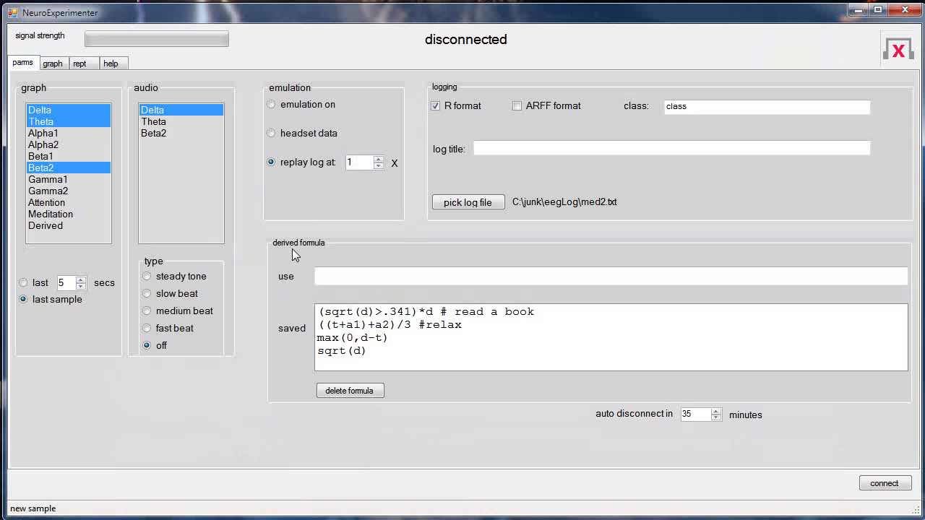
{"action": "left_click", "coordinate": [362, 275]}
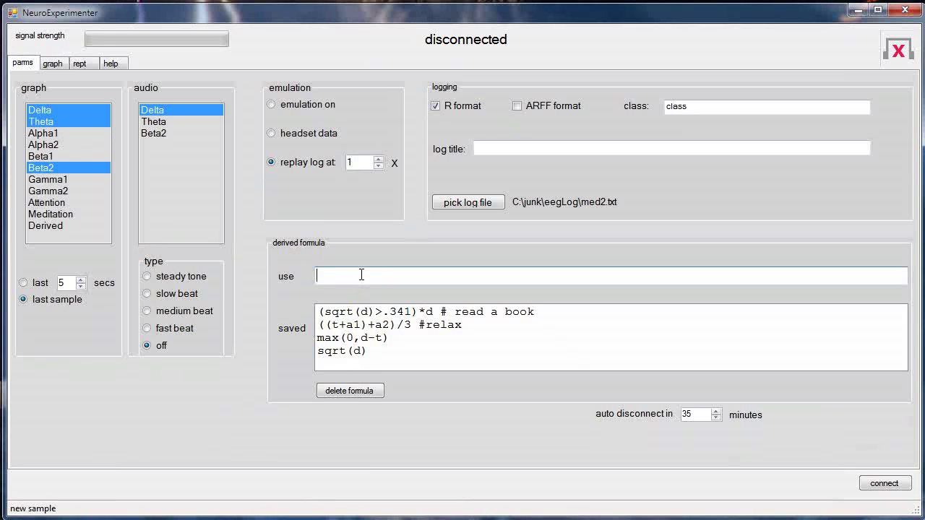
{"action": "type", "text": "d>t"}
{"action": "left_click", "coordinate": [58, 226]}
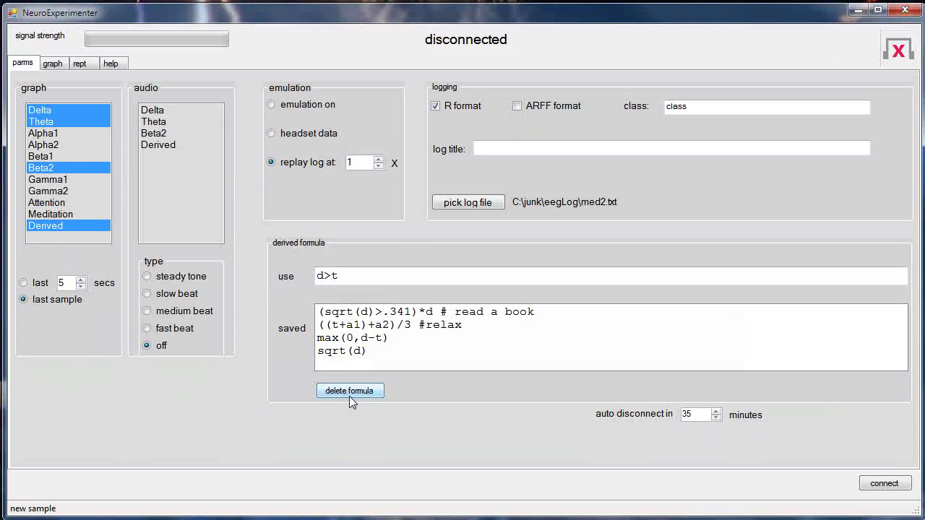
Replay the med2.txt log with Derived as the audio signal, and switch the graph to the last 5 seconds
{"action": "left_click", "coordinate": [164, 146]}
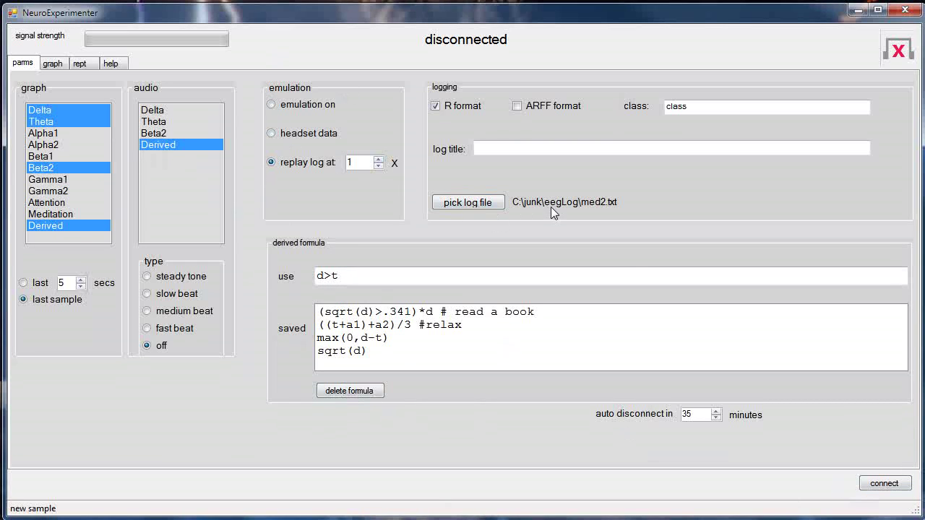
{"action": "left_click", "coordinate": [884, 484]}
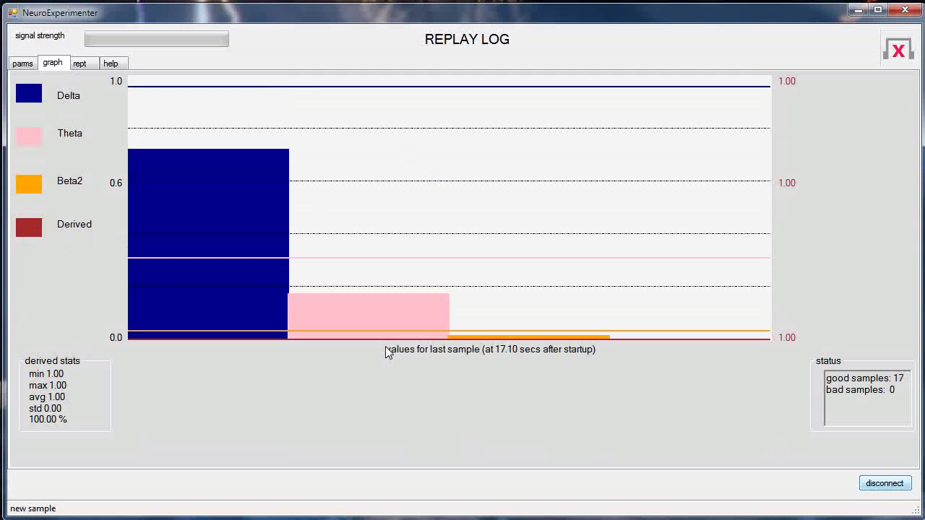
{"action": "left_click", "coordinate": [23, 64]}
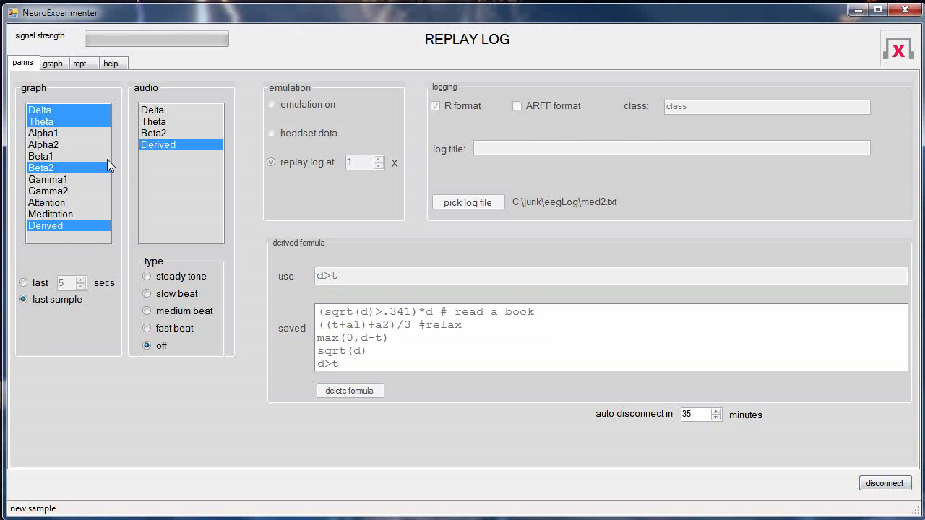
{"action": "left_click", "coordinate": [23, 283]}
{"action": "left_click", "coordinate": [52, 64]}
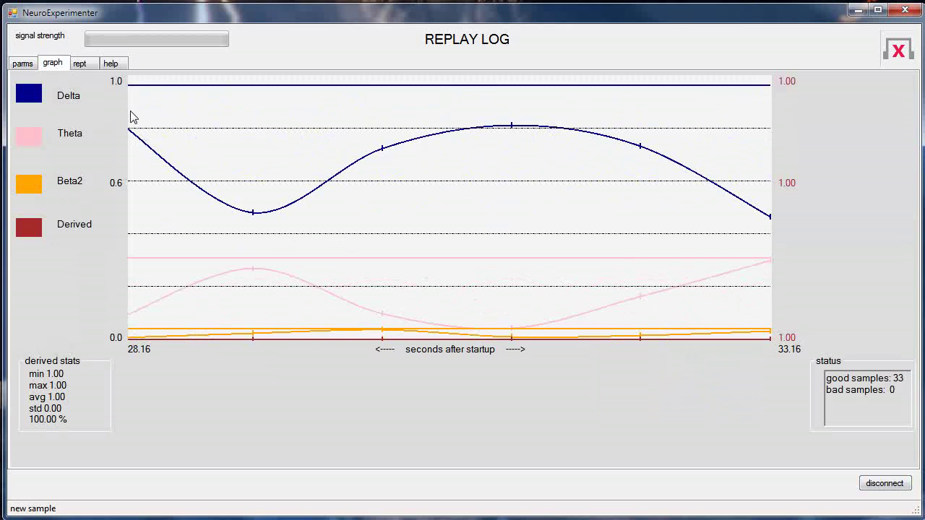
Disconnect the log replay and set up emulation with only Delta, Theta and Derived graphed
{"action": "left_click", "coordinate": [23, 63]}
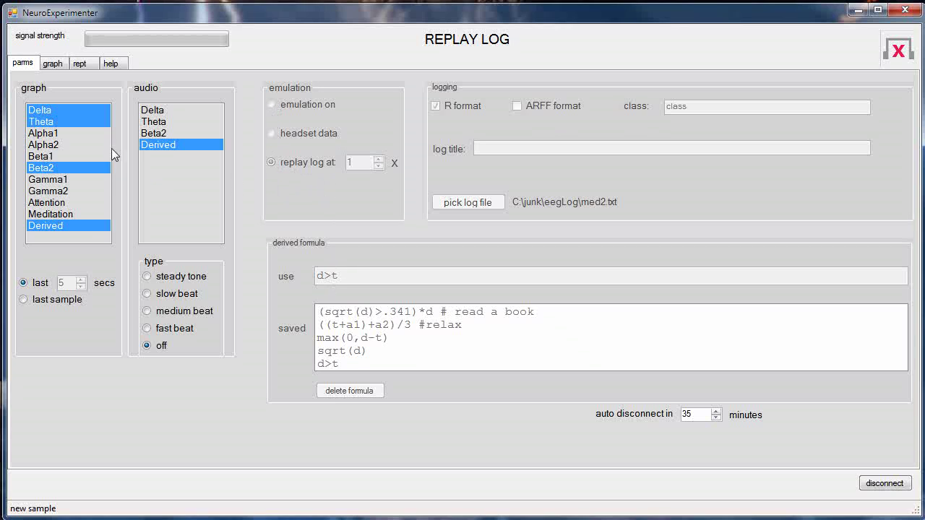
{"action": "left_click", "coordinate": [883, 484]}
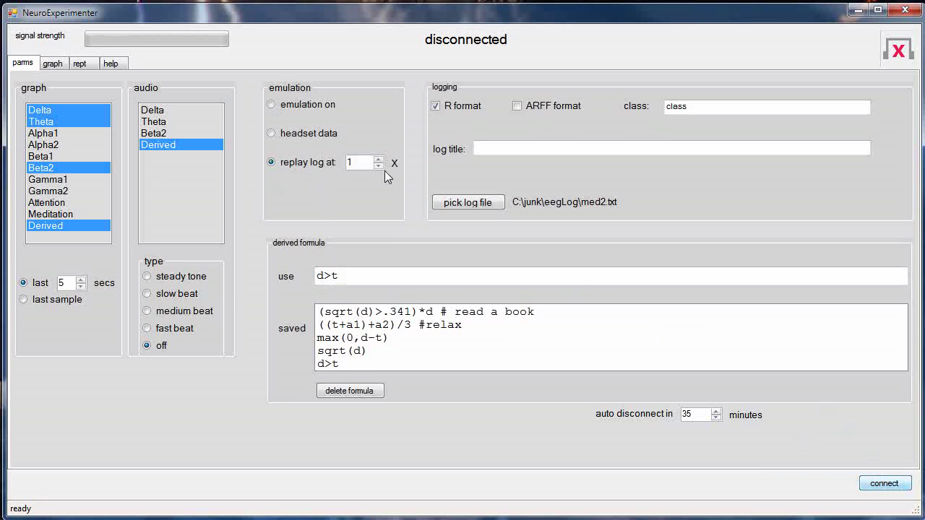
{"action": "left_click", "coordinate": [271, 134]}
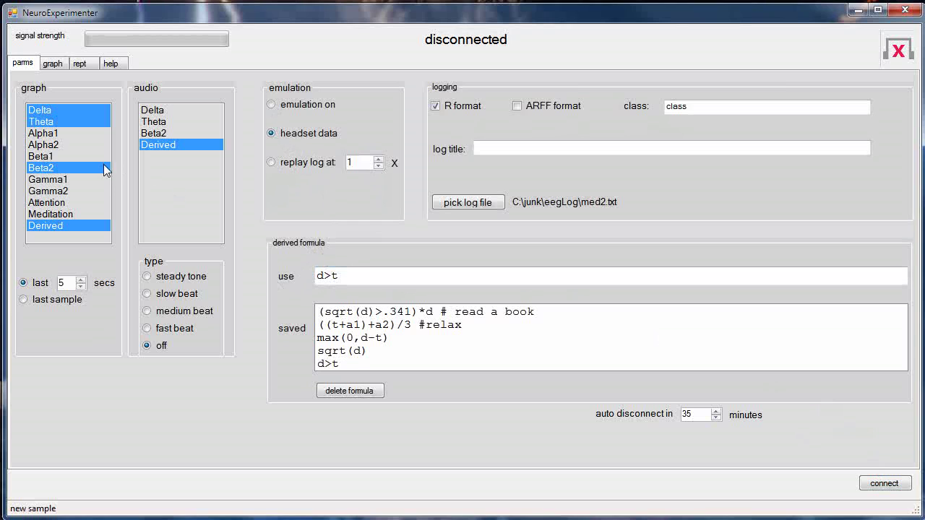
{"action": "left_click", "coordinate": [43, 169]}
{"action": "left_click", "coordinate": [47, 123]}
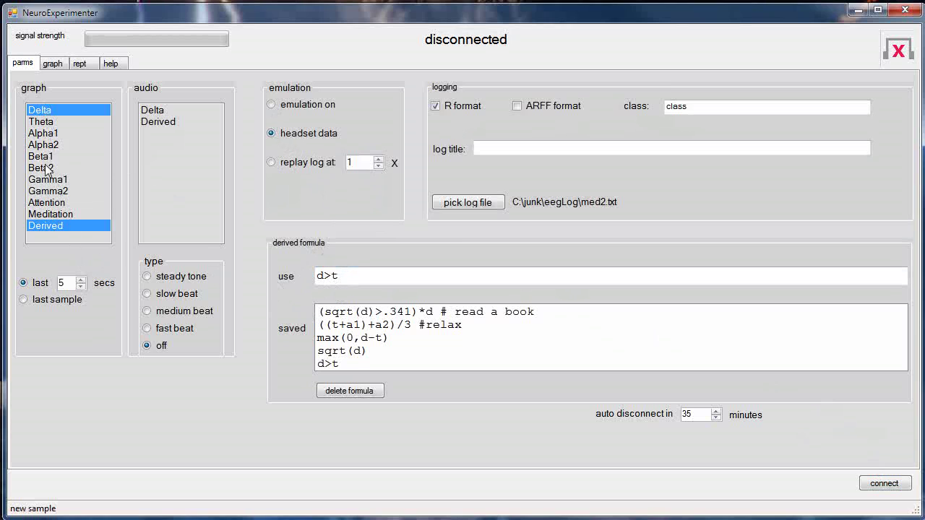
{"action": "left_click", "coordinate": [44, 122]}
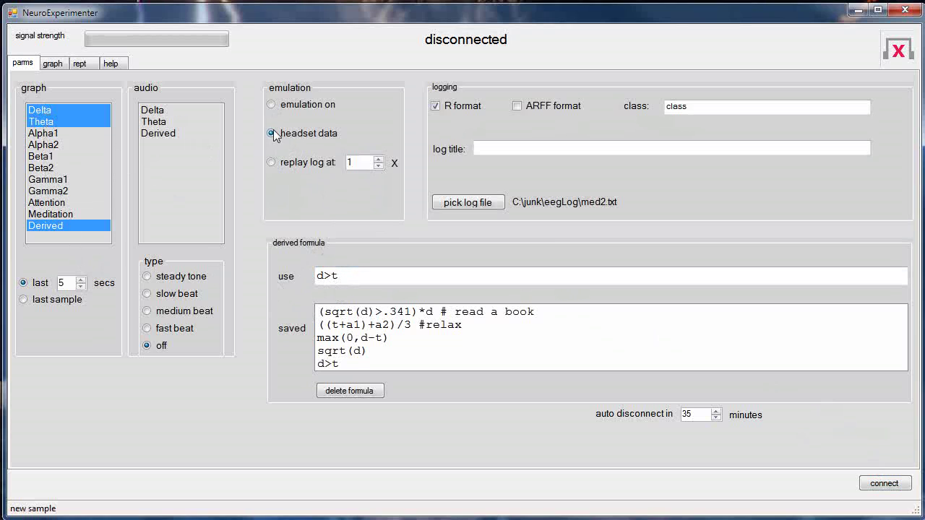
{"action": "left_click", "coordinate": [273, 107]}
Turn off R format logging, keeping the existing med2.Rdata.txt file, and connect in emulation mode with the d>t formula
{"action": "left_click", "coordinate": [321, 272]}
{"action": "left_click", "coordinate": [886, 485]}
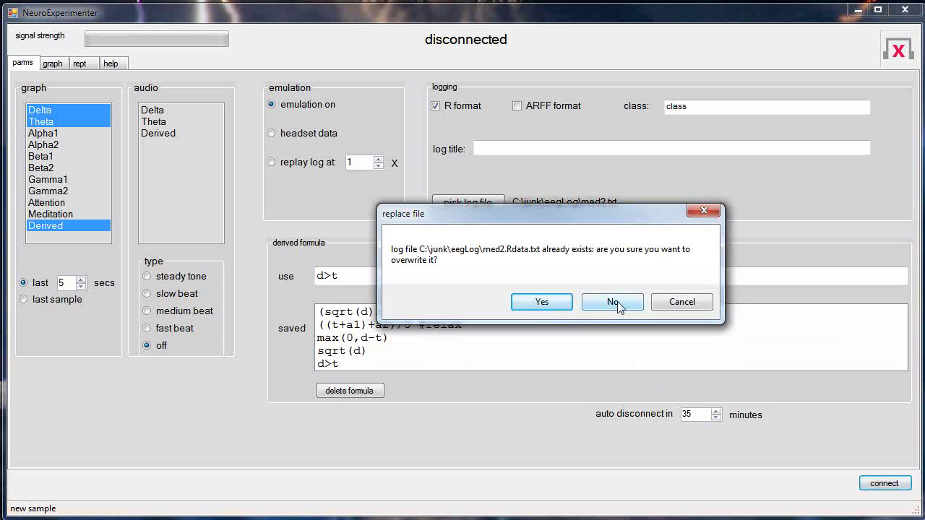
{"action": "left_click", "coordinate": [685, 308]}
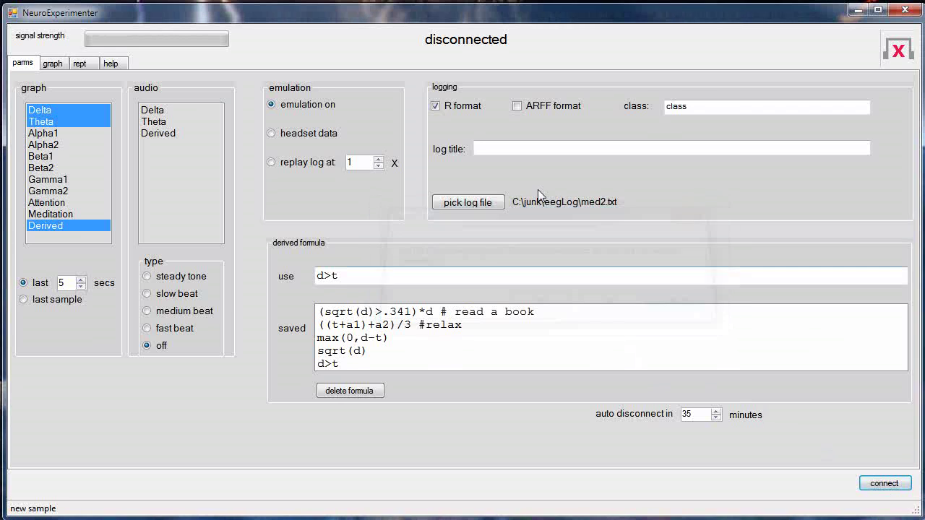
{"action": "left_click", "coordinate": [435, 106]}
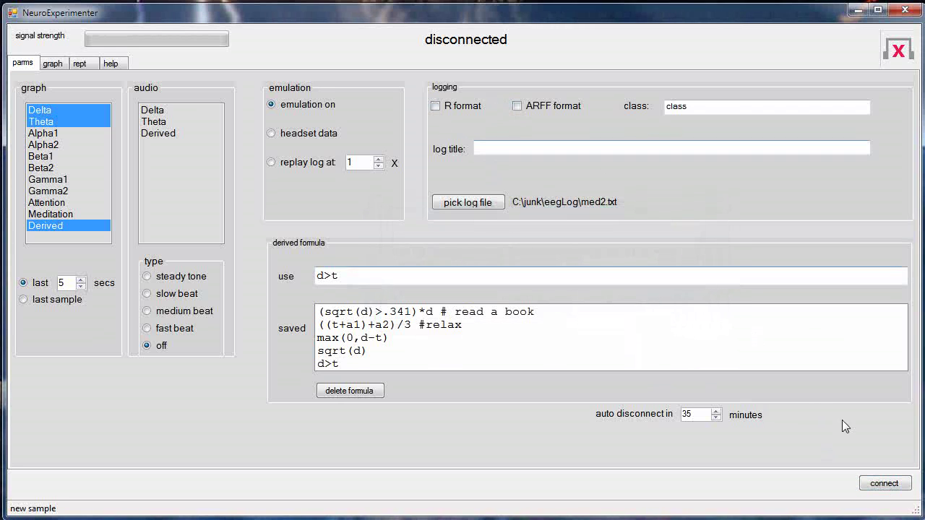
{"action": "left_click", "coordinate": [885, 483]}
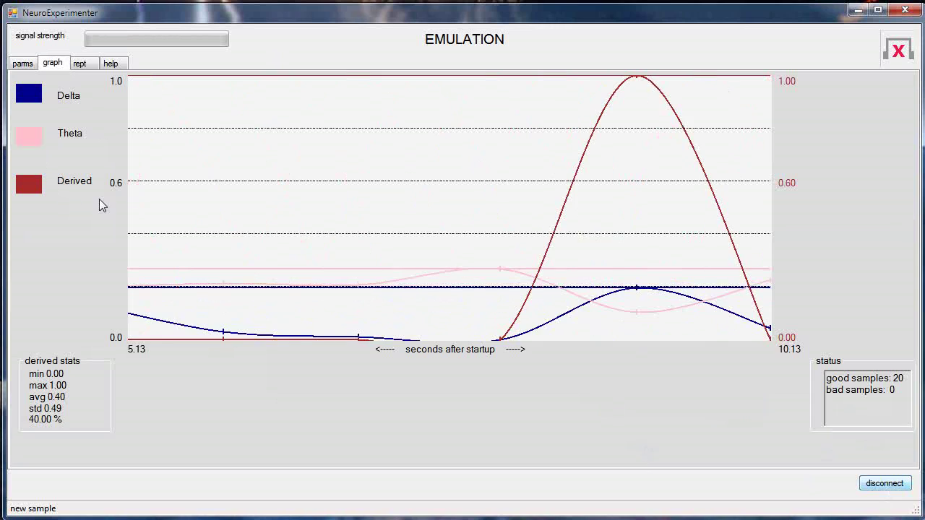
Select Derived as the audio signal for the running emulation and check the Delta, Theta and Derived curves
{"action": "left_click", "coordinate": [28, 66]}
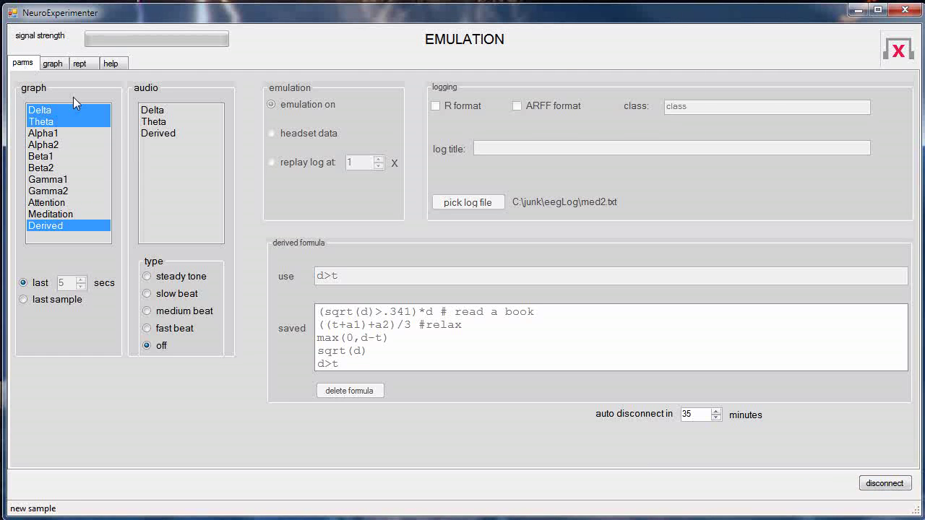
{"action": "left_click", "coordinate": [144, 136]}
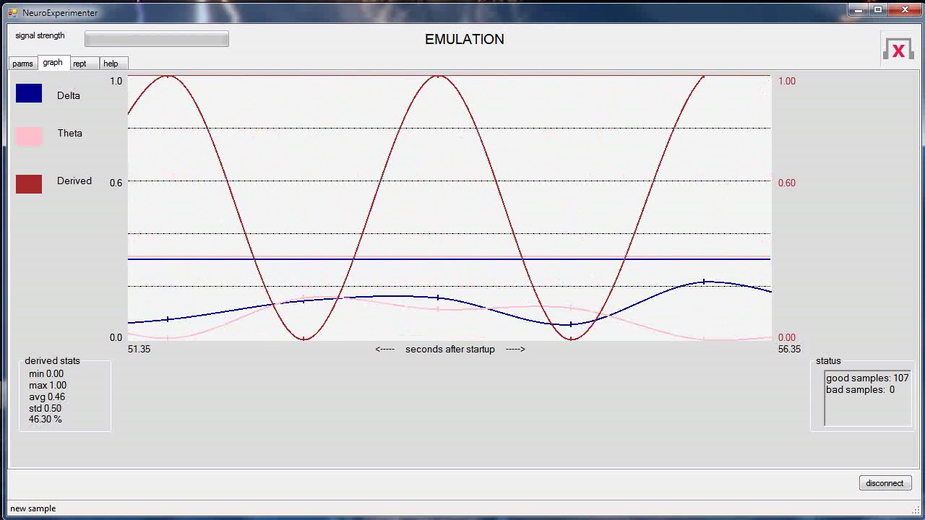
{"action": "left_click", "coordinate": [24, 66]}
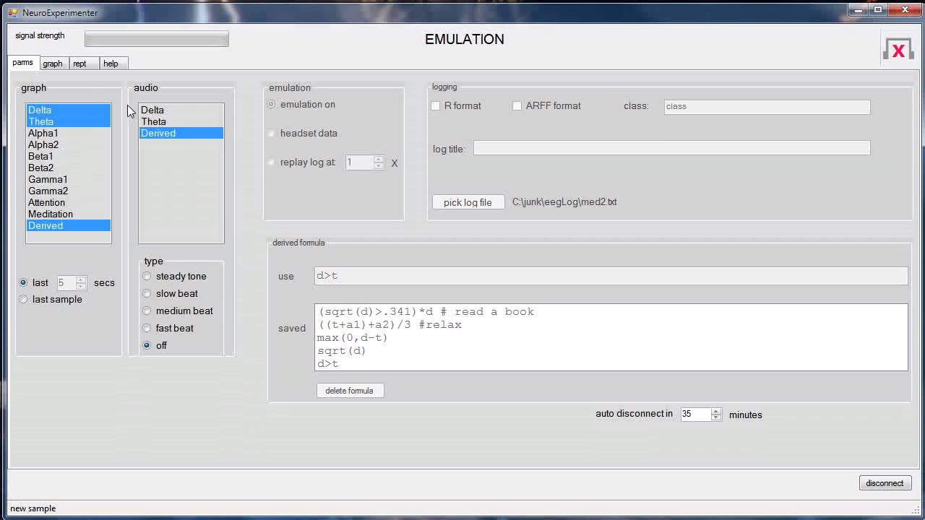